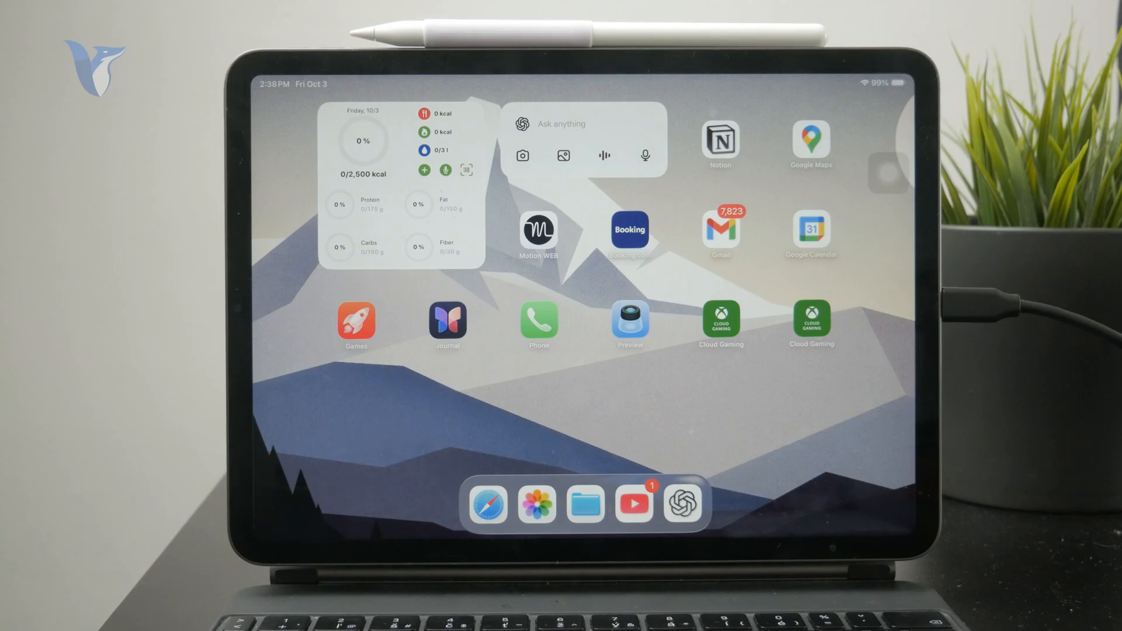
Step: Search the App Library for 'App Store' to confirm it is installed, then close the search
left_click_drag(676, 289, 100, 426)
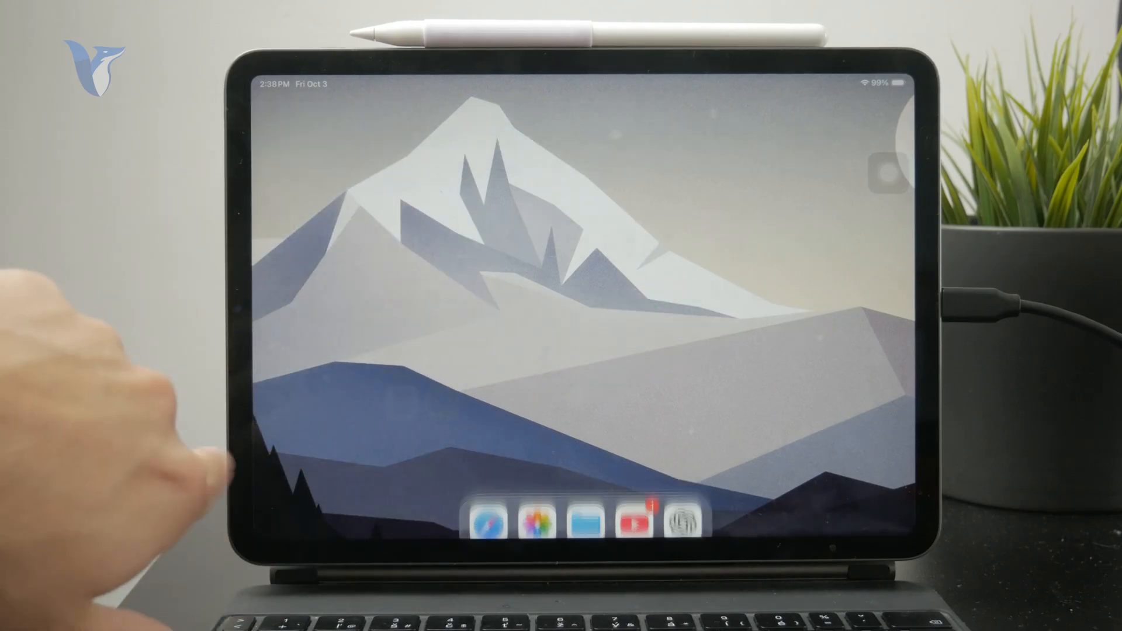
mouse_move(833, 299)
left_mouse_down()
mouse_move(517, 232)
mouse_move(369, 385)
left_mouse_up()
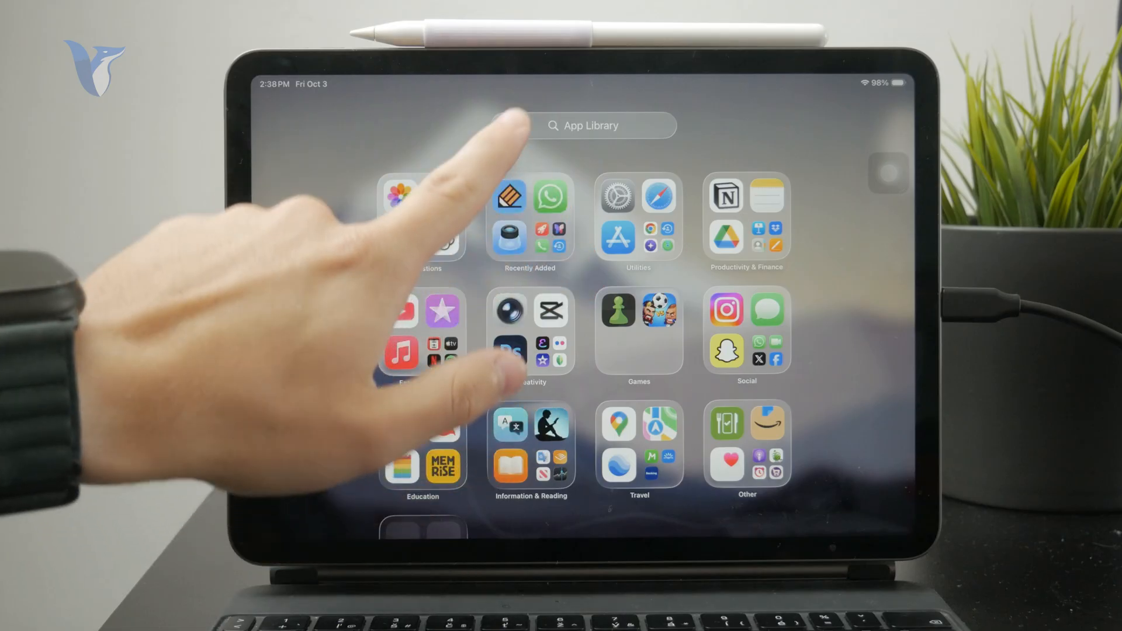
left_click(526, 125)
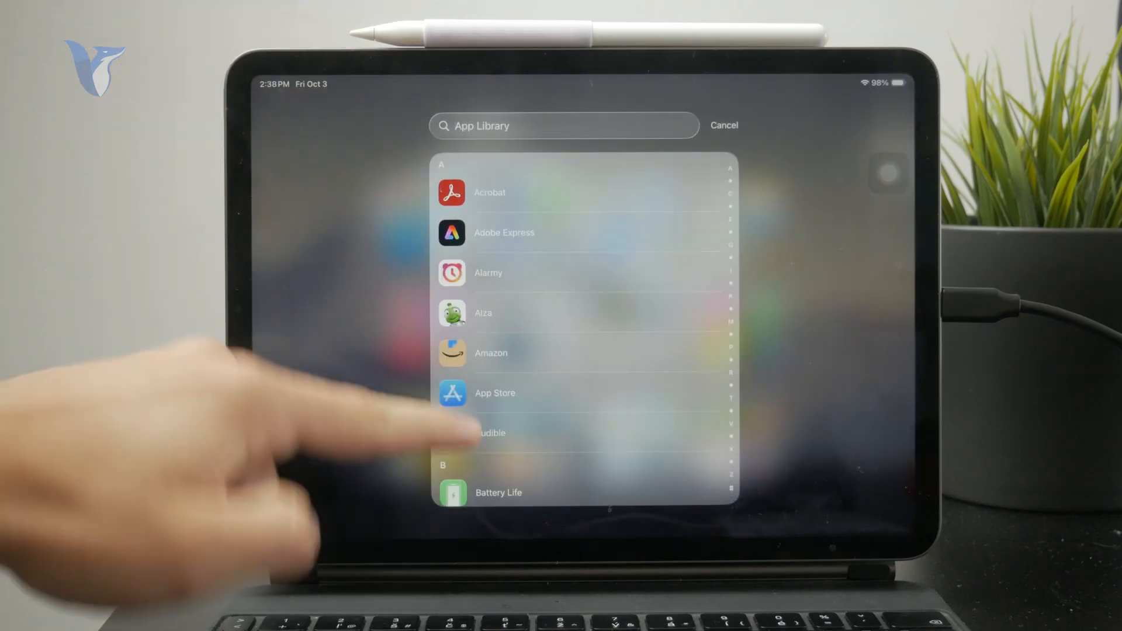
scroll(585, 329, "down", 3)
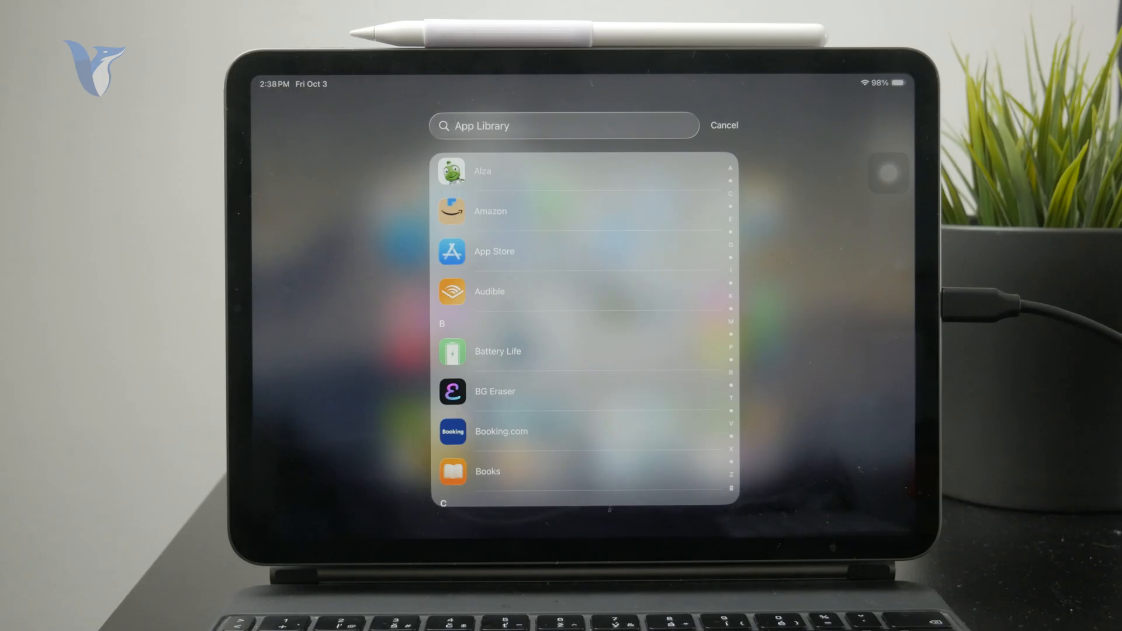
type("App")
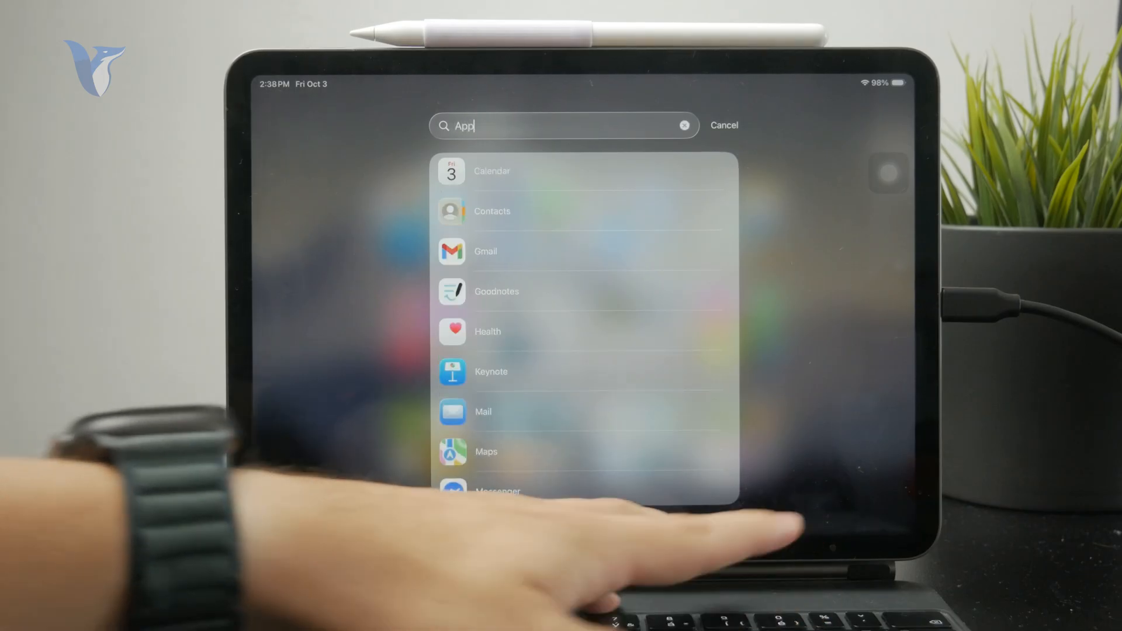
type(" sto")
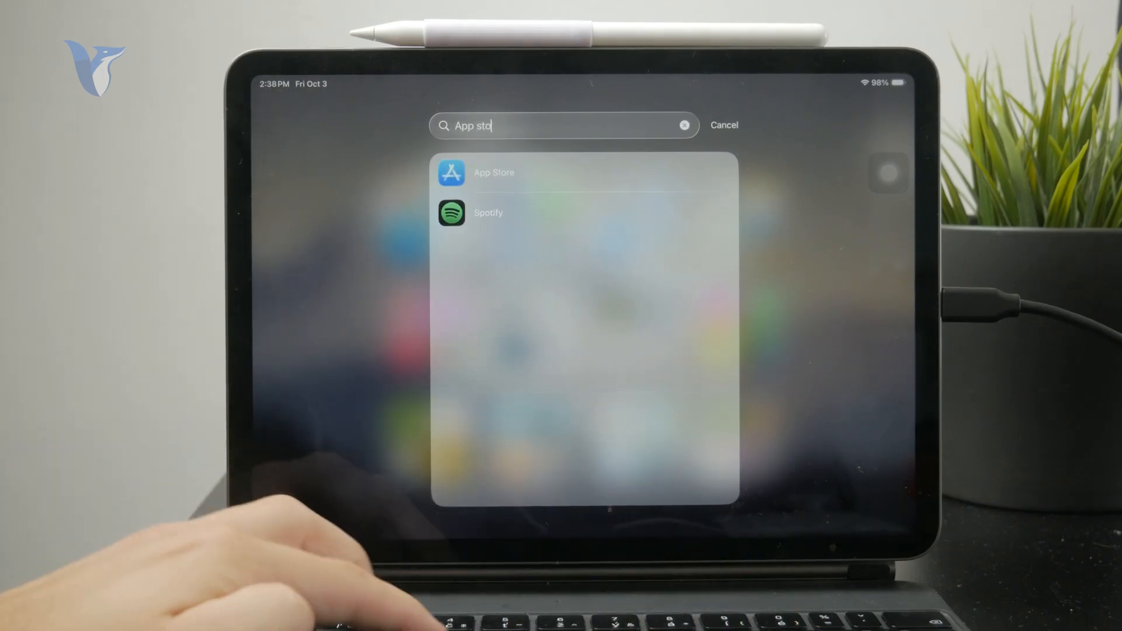
type("re")
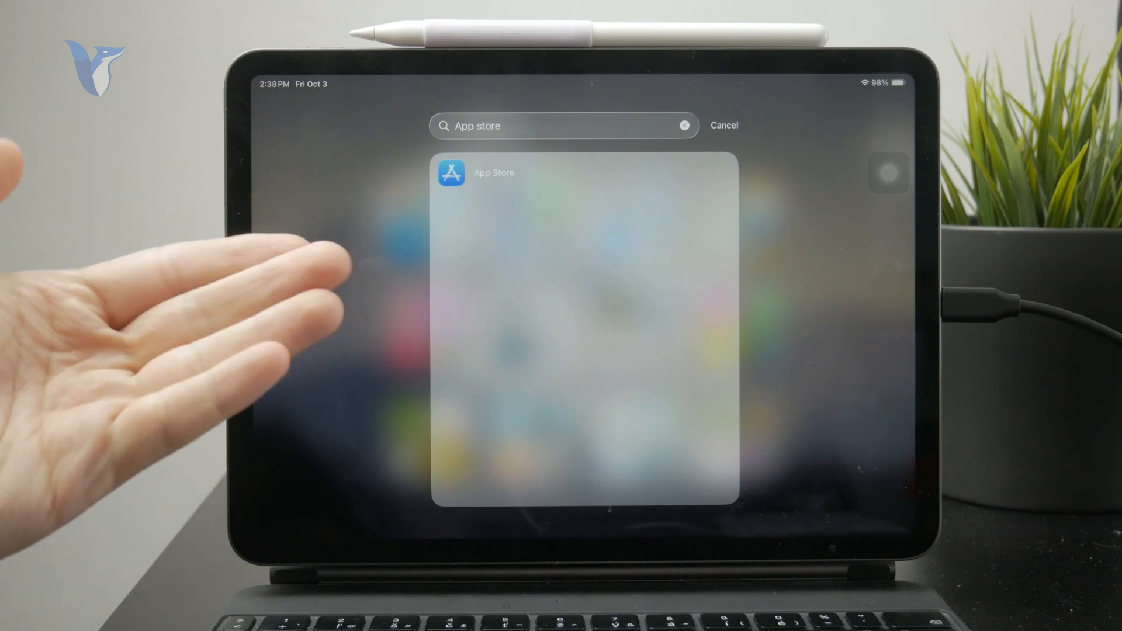
left_click(724, 125)
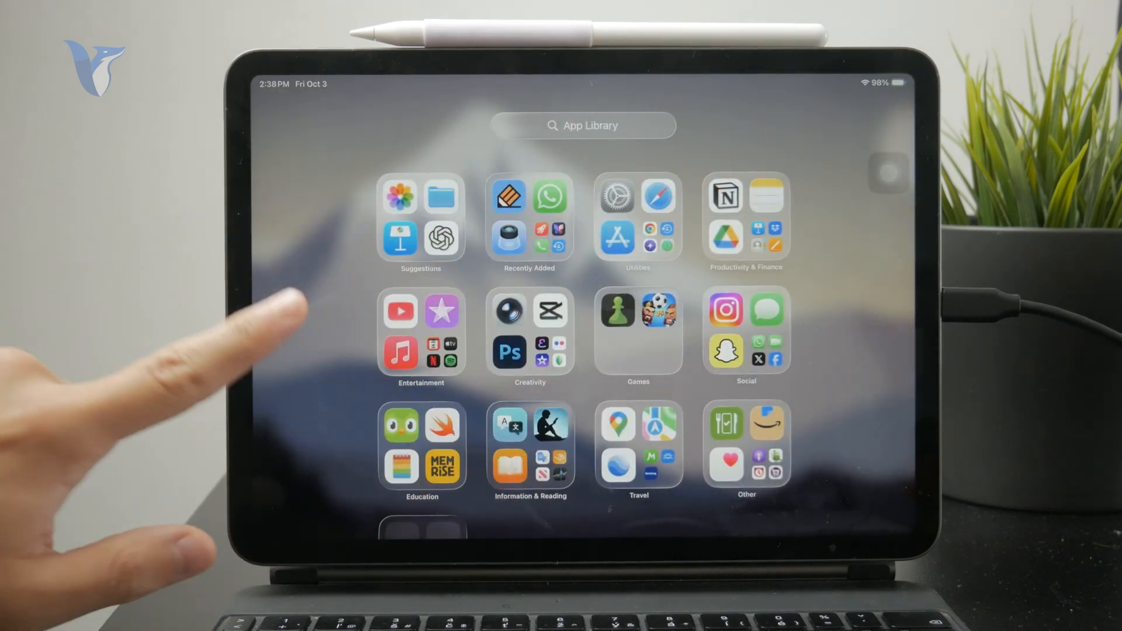
Step: Return to the home screen and bring up Spotlight to launch Settings
left_click_drag(255, 351, 352, 315)
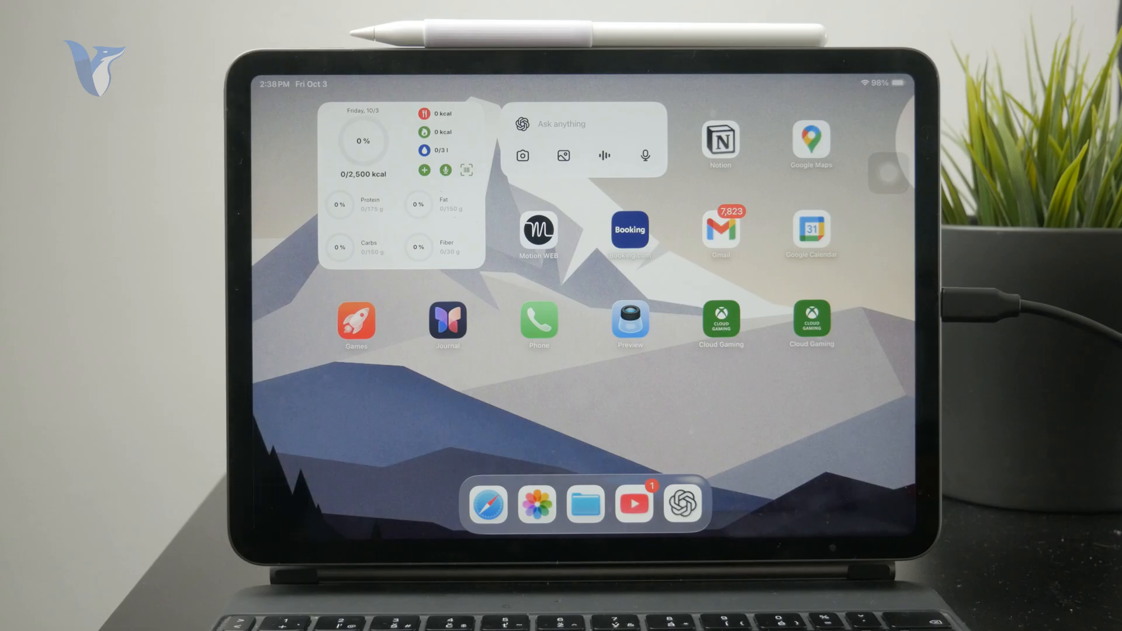
left_click_drag(517, 263, 518, 395)
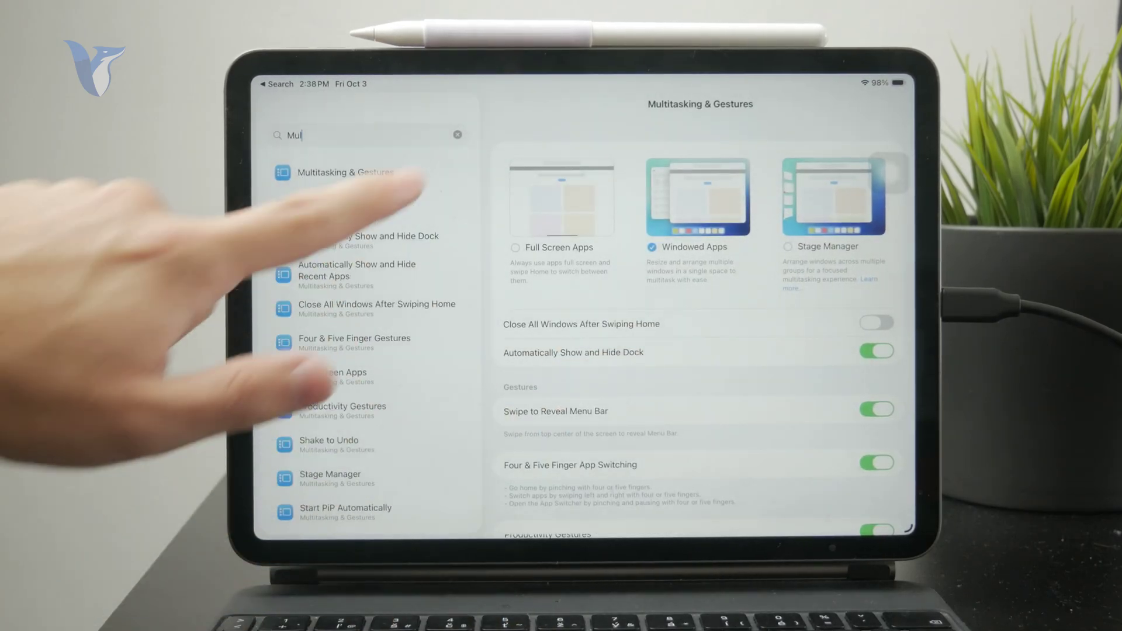
Step: In Screen Time, switch Content & Privacy Restrictions on
left_click(458, 132)
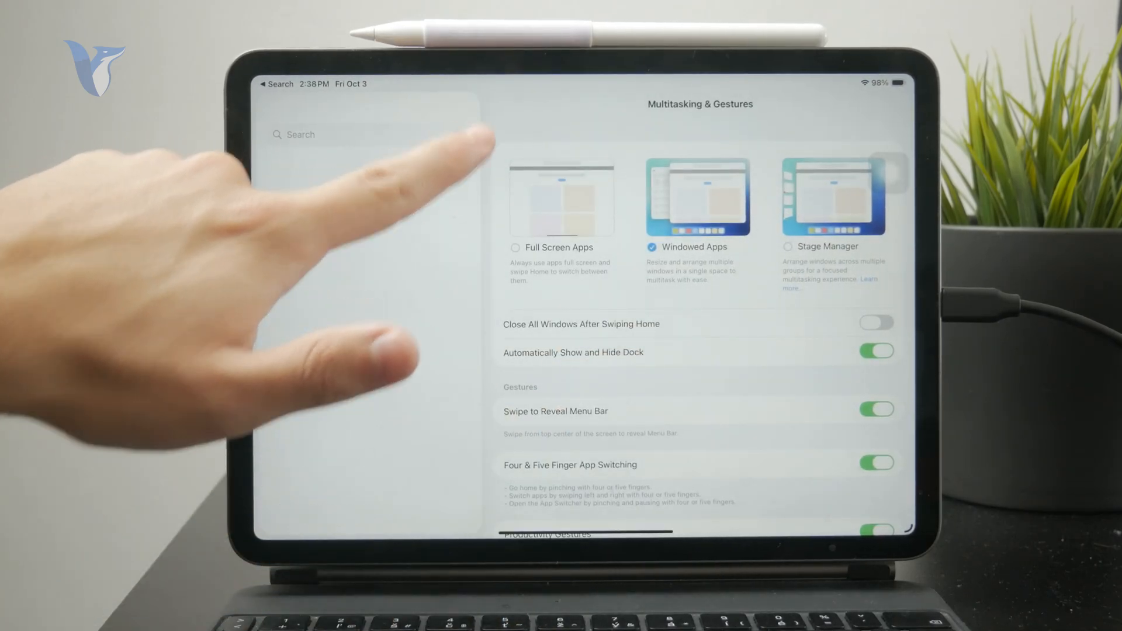
left_click(320, 322)
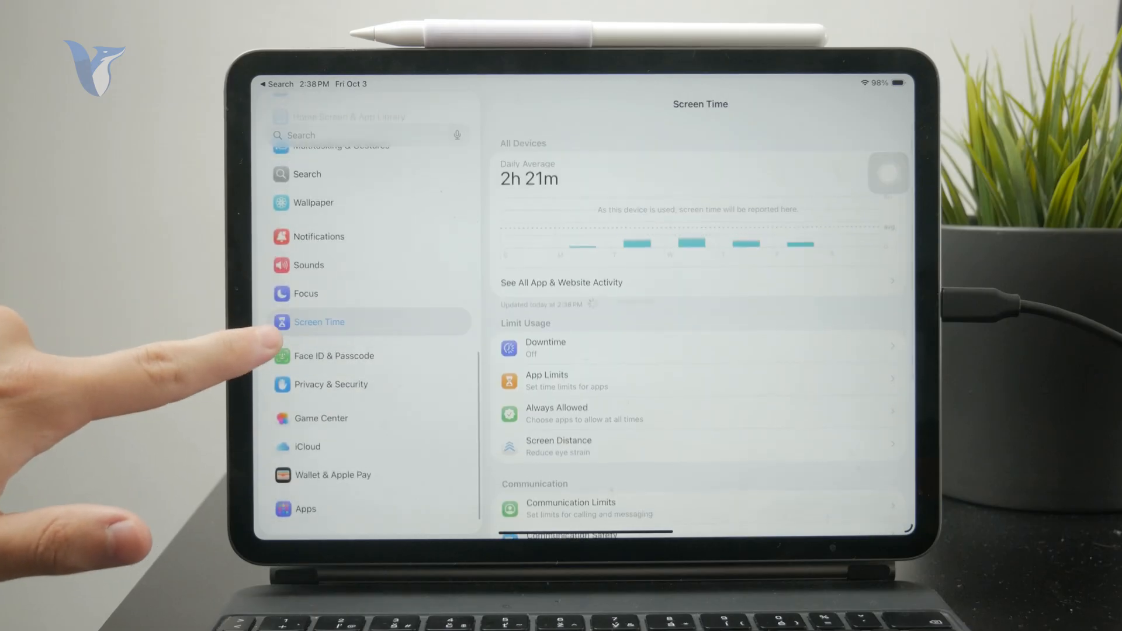
left_click_drag(491, 377, 500, 119)
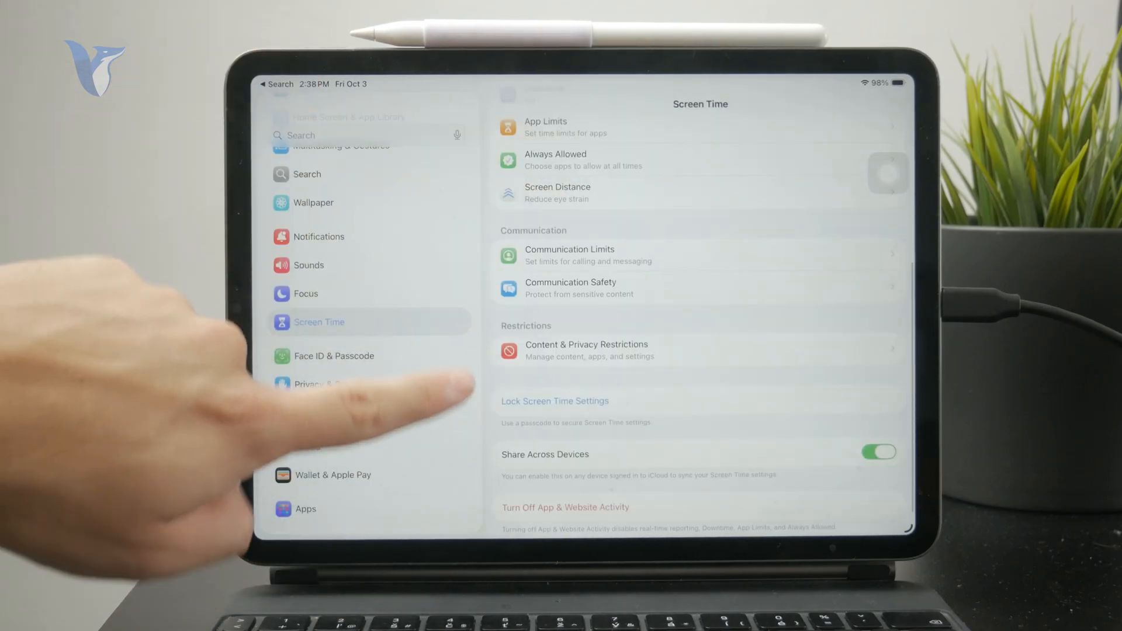
left_click(527, 350)
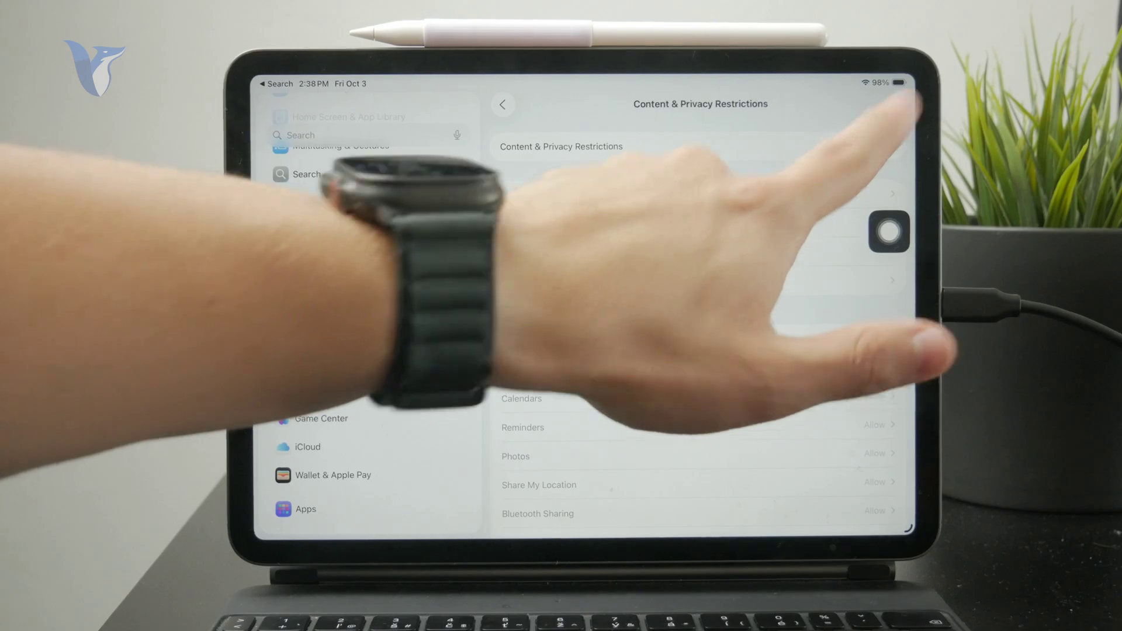
left_click(878, 146)
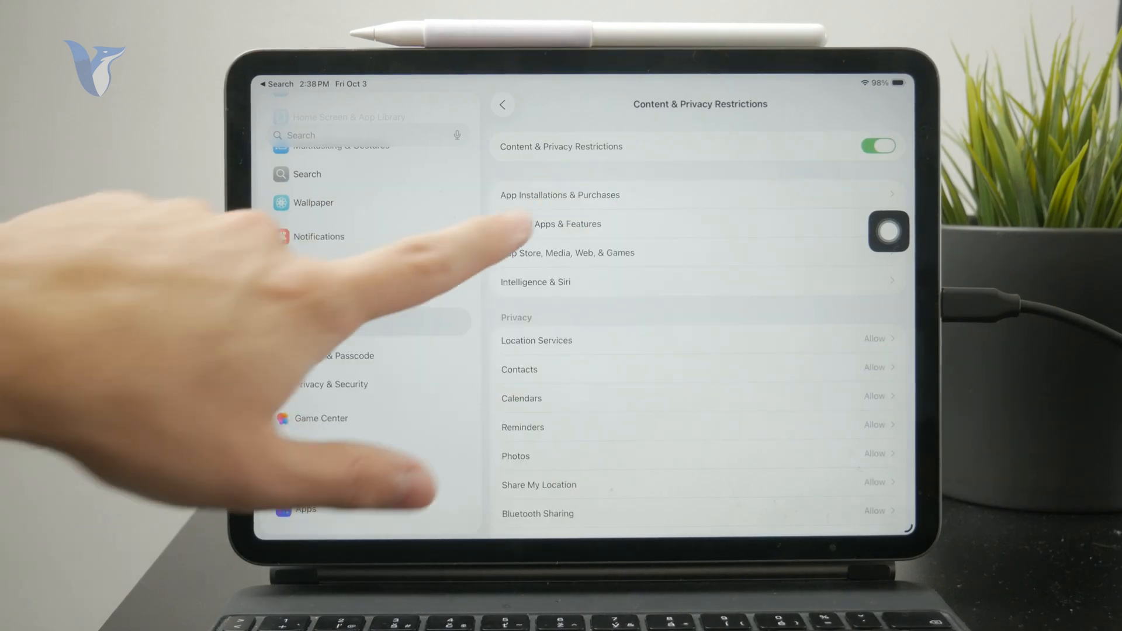
Step: Check that Installing Apps is set to Allow under App Installations & Purchases
left_click(553, 194)
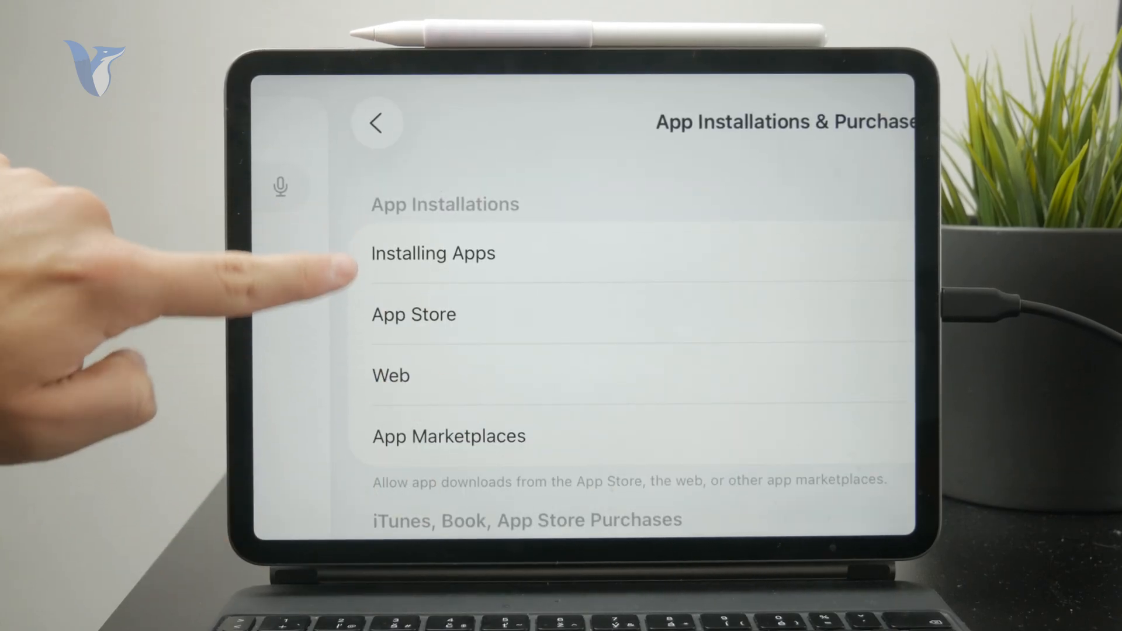
scroll(614, 352, "down", 3)
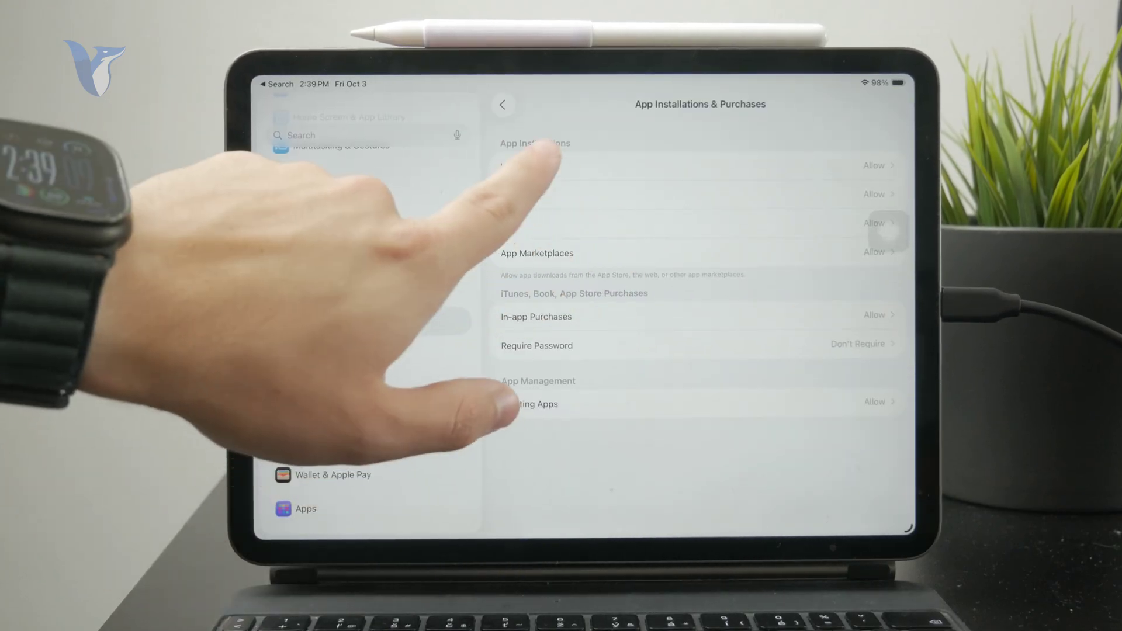
left_click(544, 165)
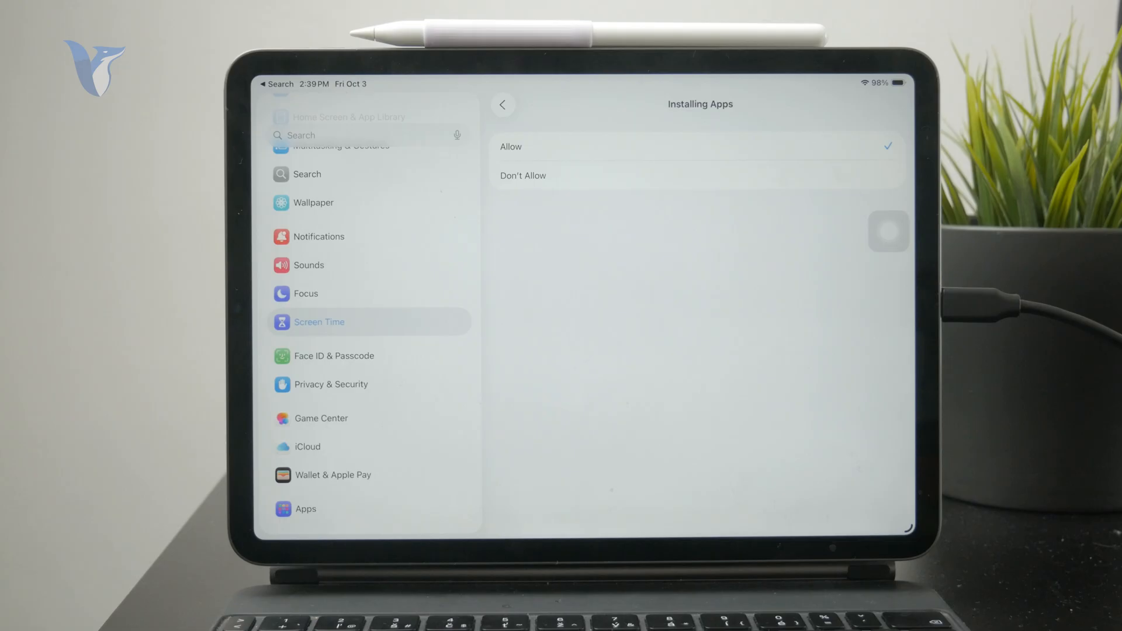
Step: Back out of the Screen Time restriction pages and close Settings to the home screen
left_click(503, 105)
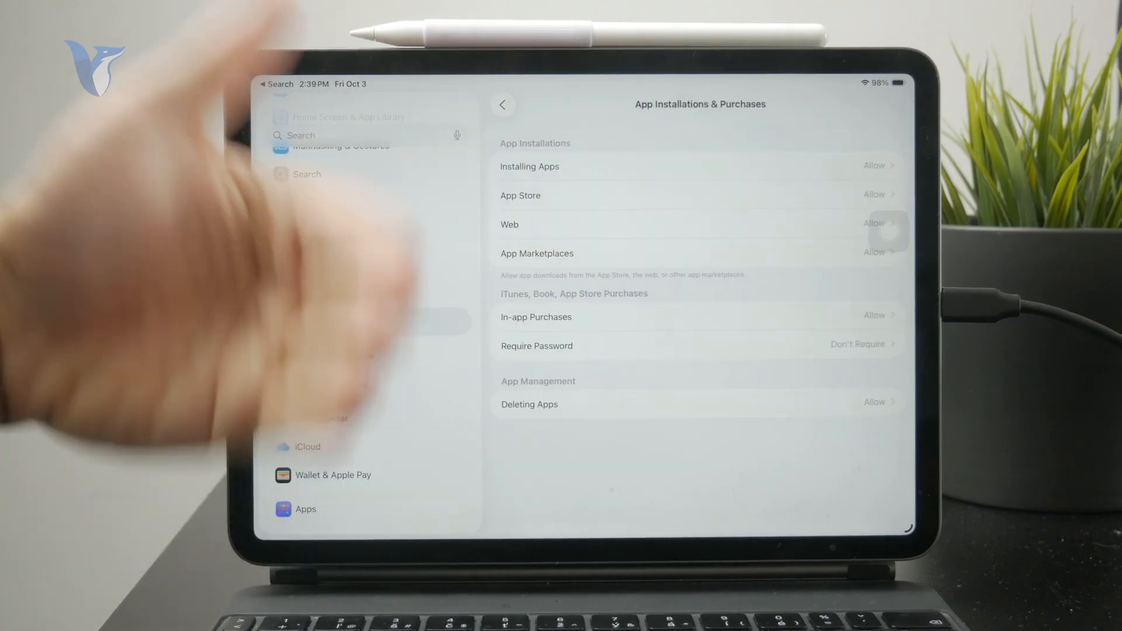
left_click(502, 105)
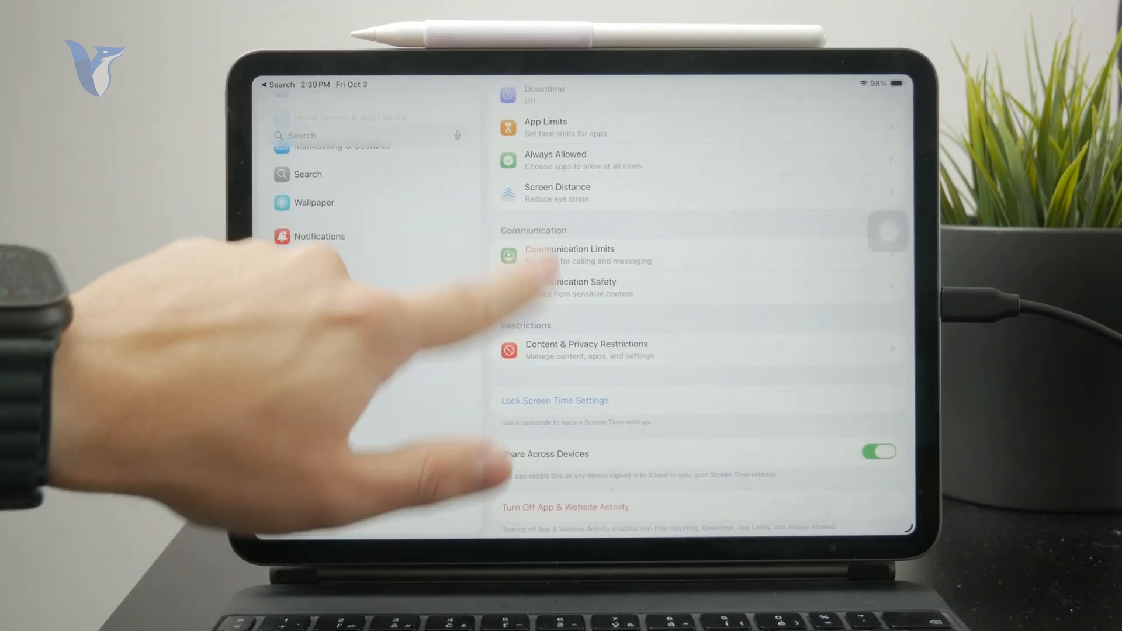
left_click_drag(492, 535, 421, 281)
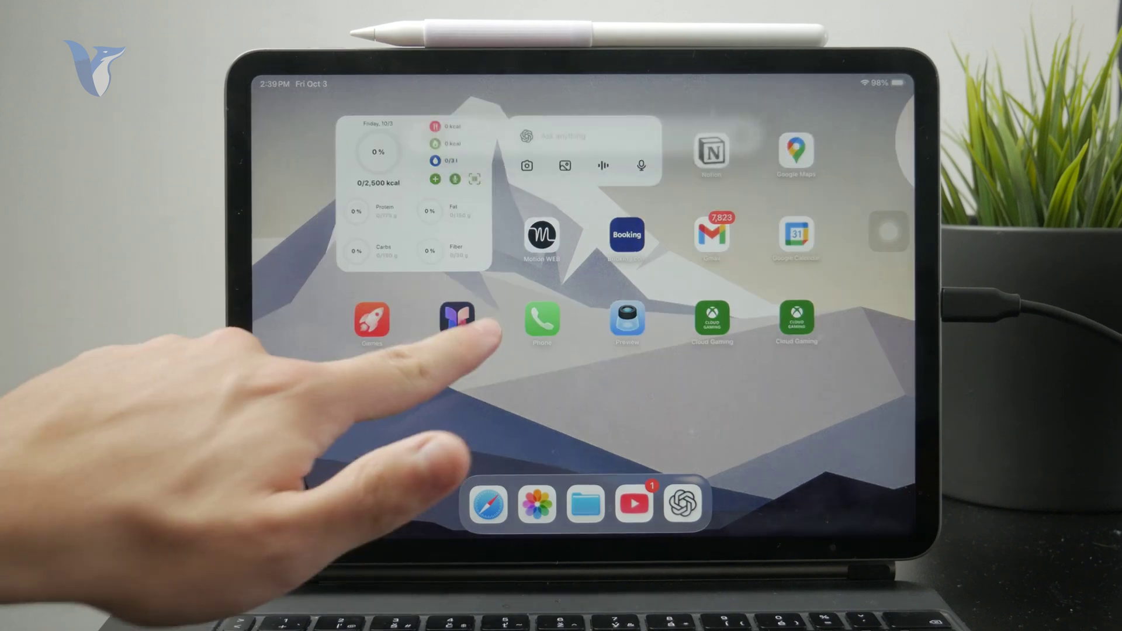
Step: Launch Settings from Spotlight and go to General
left_click_drag(465, 325, 473, 421)
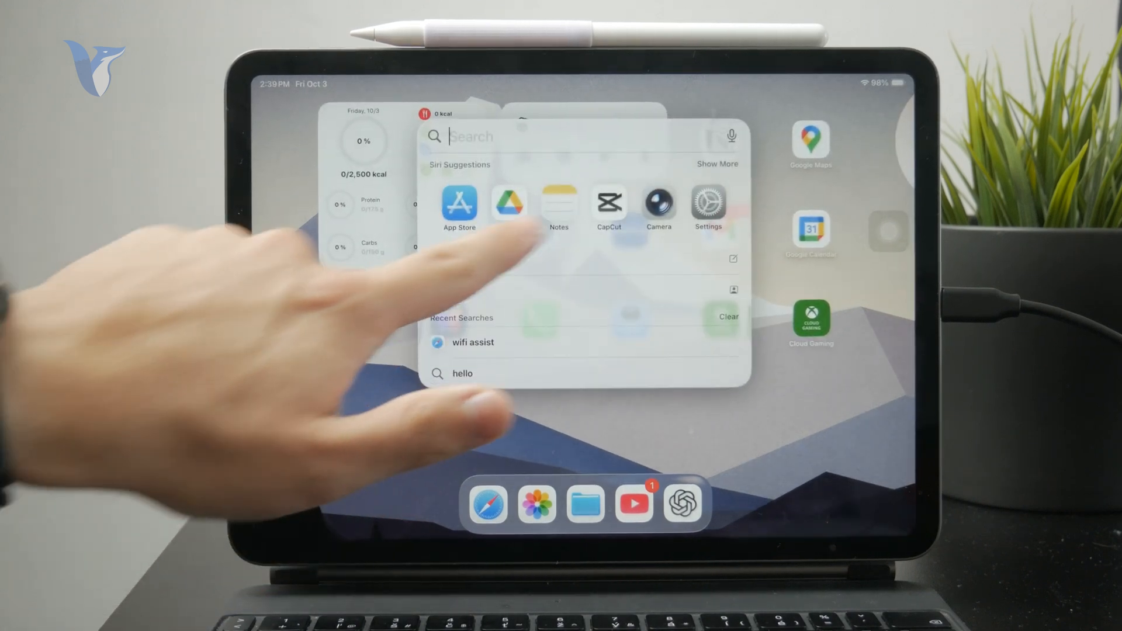
left_click(709, 200)
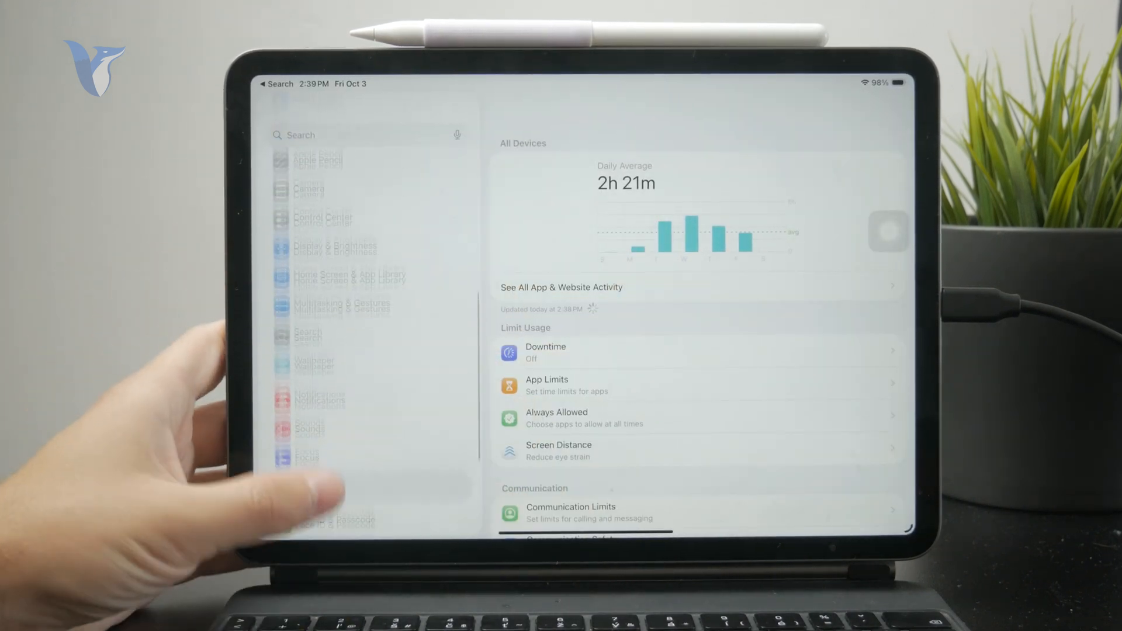
left_click(298, 292)
scroll(702, 351, "down", 5)
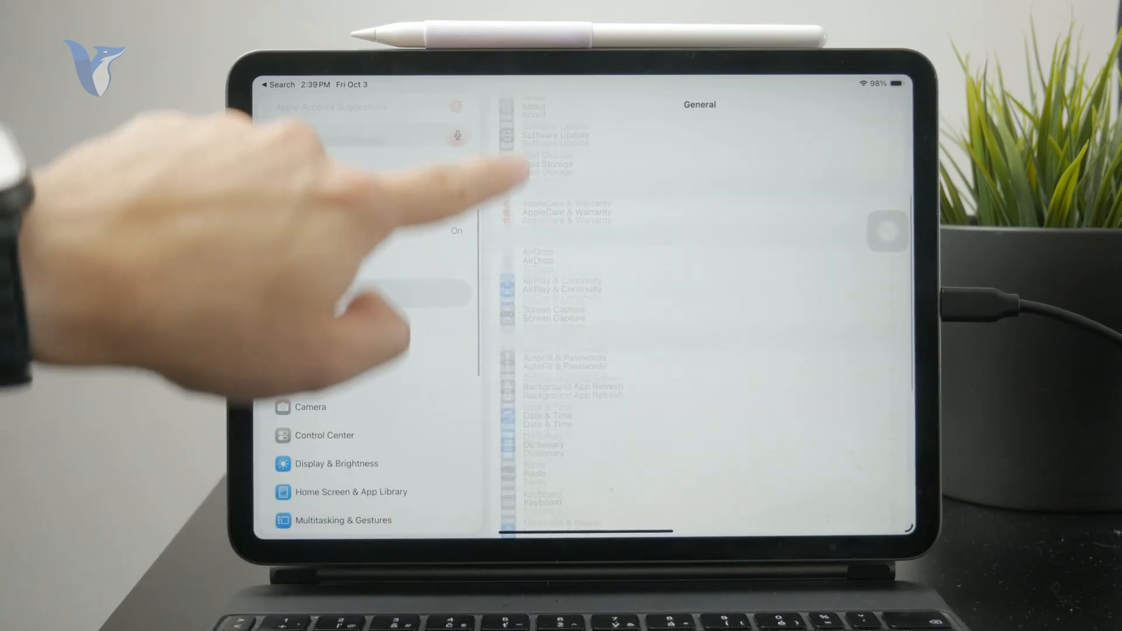
scroll(702, 350, "down", 3)
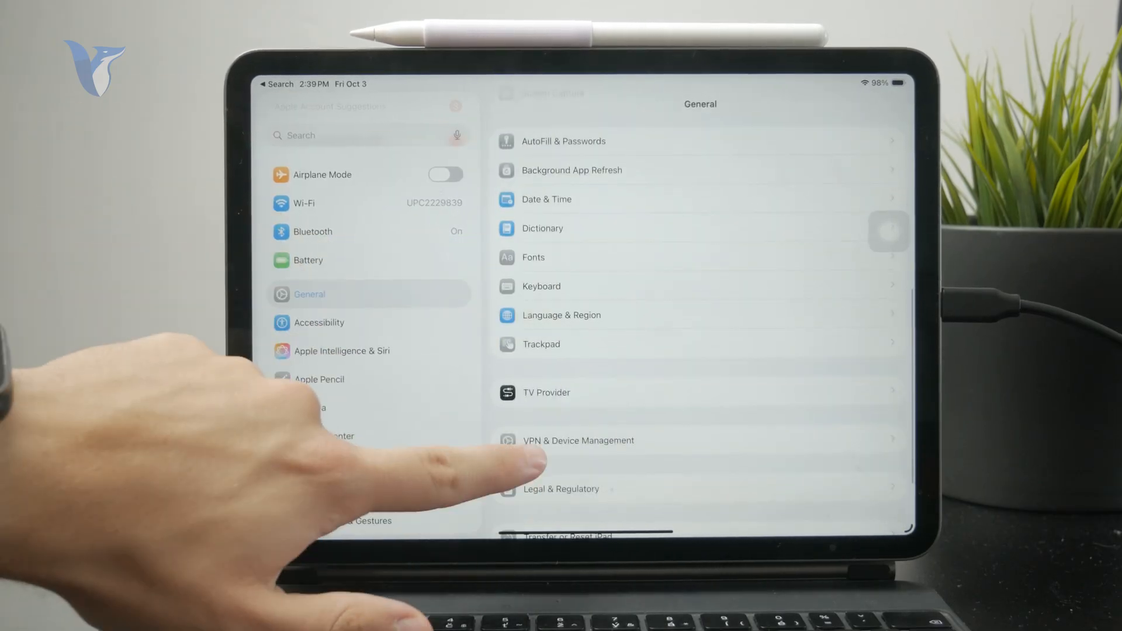
Step: Reach the VPN & Device Management work or school sign-in and cancel without signing in
left_click(580, 440)
left_click(570, 195)
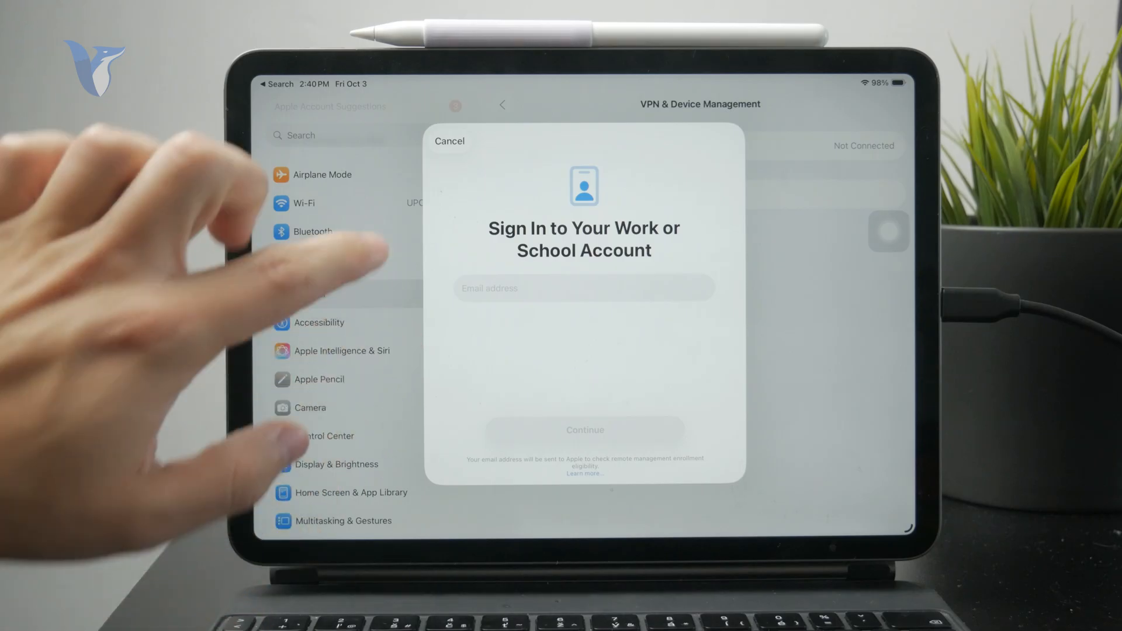
left_click(526, 527)
left_click_drag(580, 536, 579, 352)
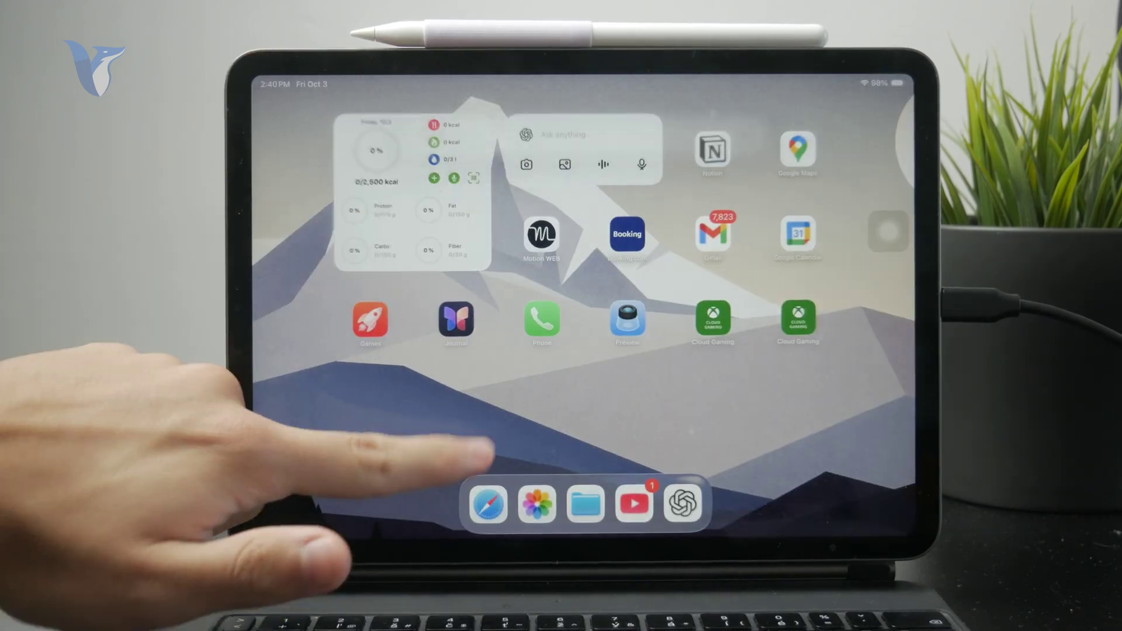
left_click_drag(562, 263, 561, 394)
left_click(464, 201)
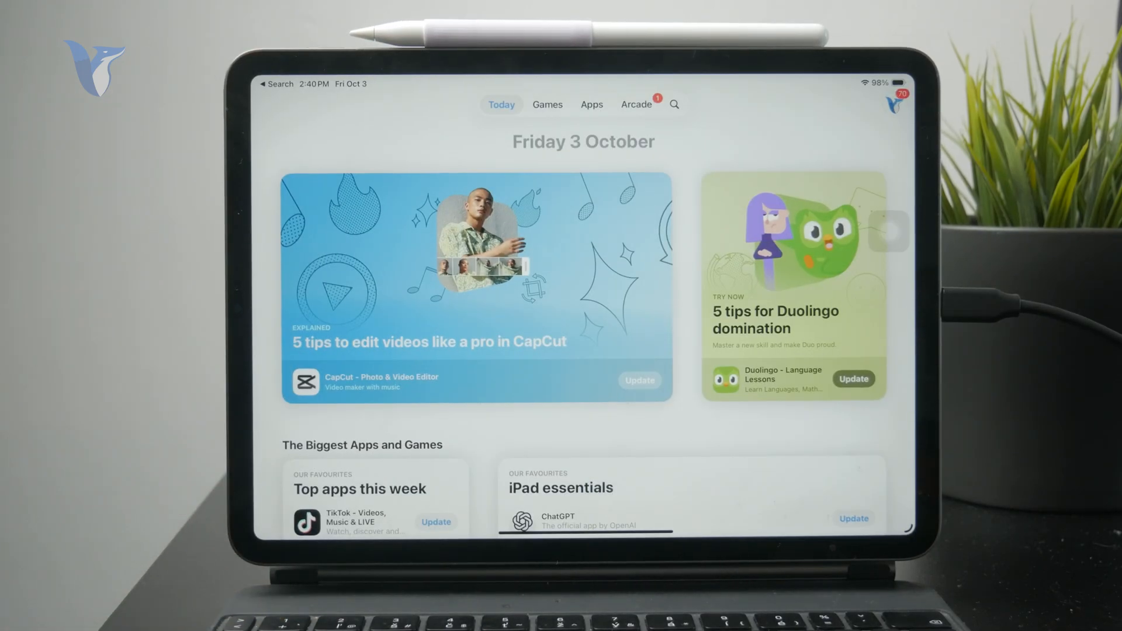
scroll(561, 368, "down", 10)
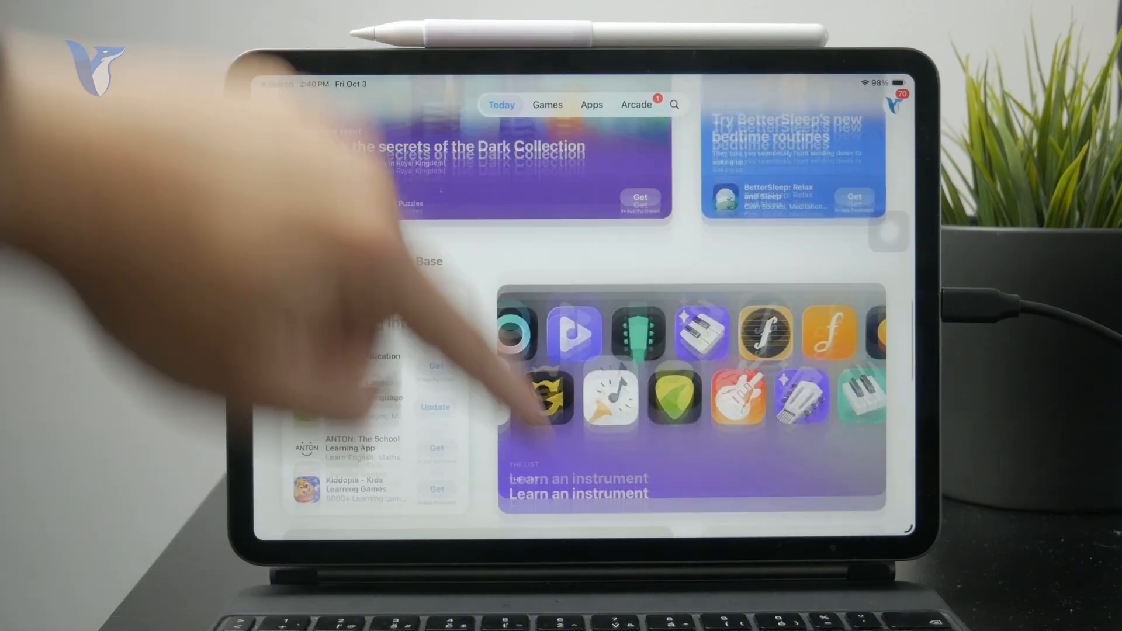
left_click_drag(561, 534, 562, 333)
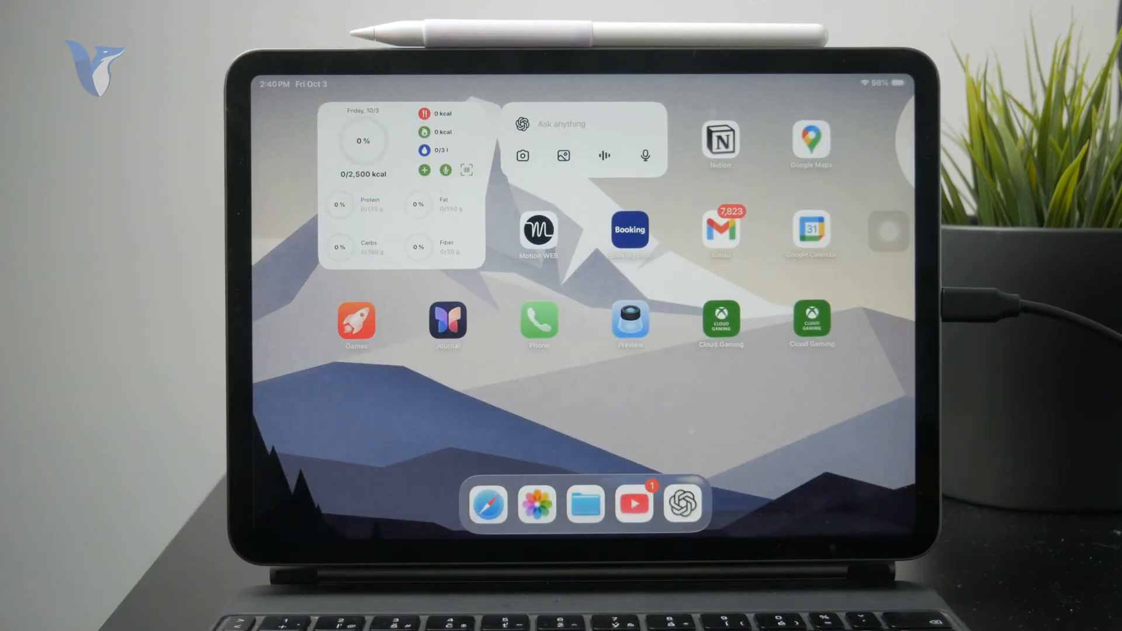